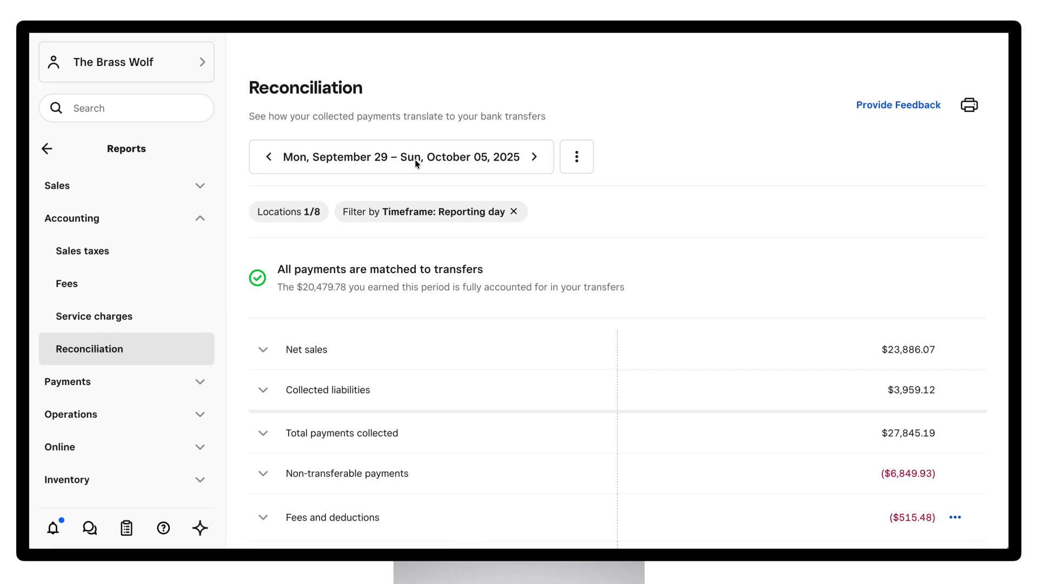
Step: Open the Timeframe filter panel showing the Reporting day (12:00 AM-11:59 PM PT) range
{"action": "left_click", "coordinate": [402, 214]}
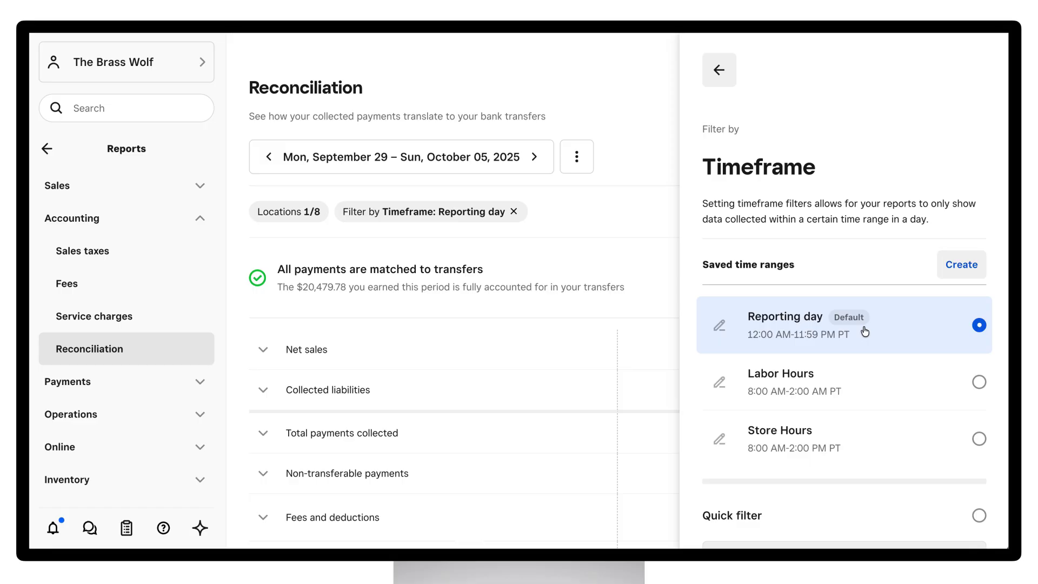
{"action": "left_click", "coordinate": [721, 71]}
{"action": "left_click", "coordinate": [720, 71]}
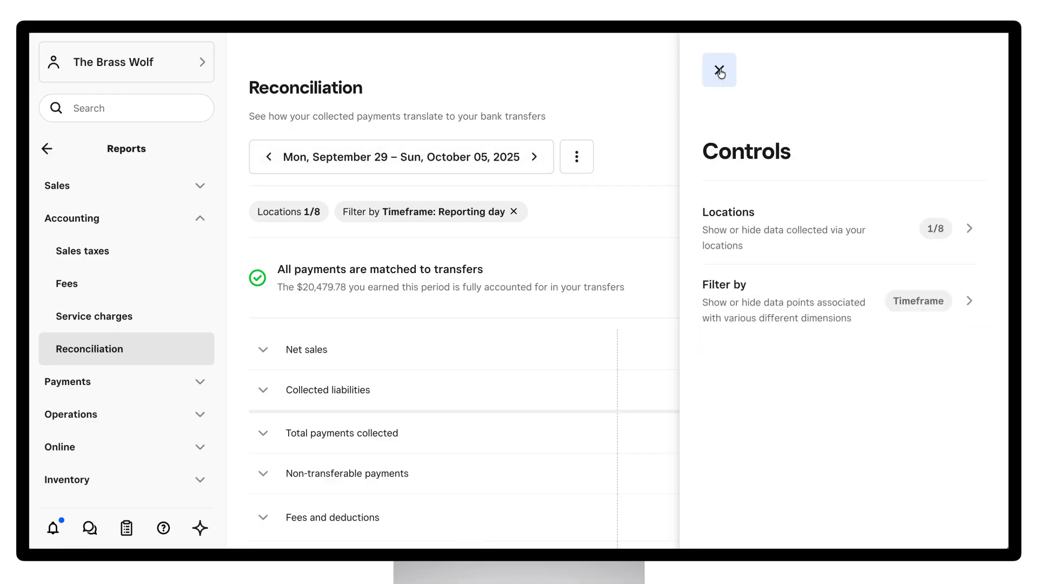
{"action": "left_click", "coordinate": [719, 71]}
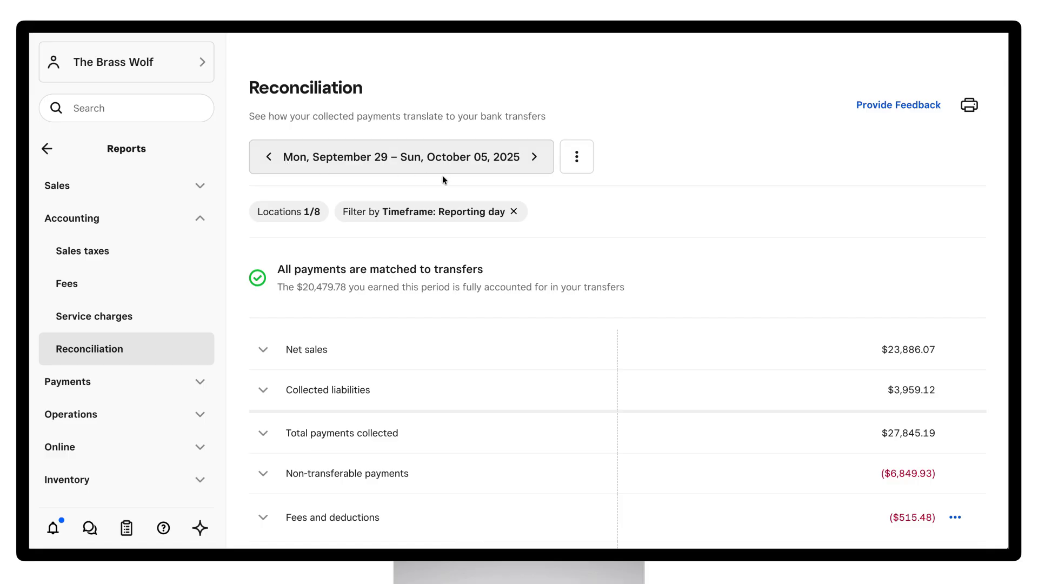
{"action": "mouse_move", "coordinate": [432, 218]}
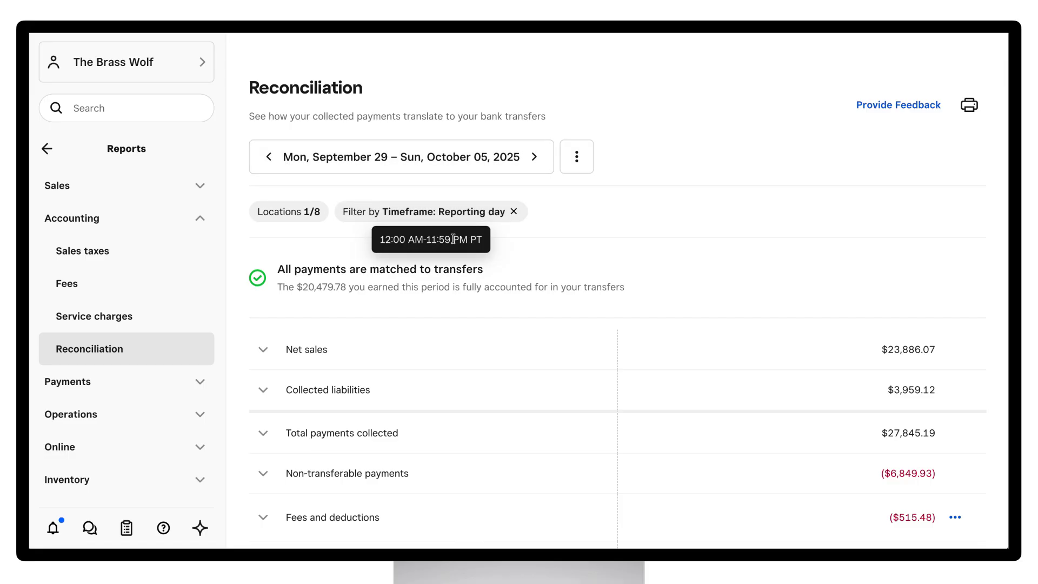
{"action": "scroll", "coordinate": [598, 373], "scroll_direction": "down", "scroll_amount": 2}
{"action": "scroll", "coordinate": [598, 376], "scroll_direction": "down", "scroll_amount": 1}
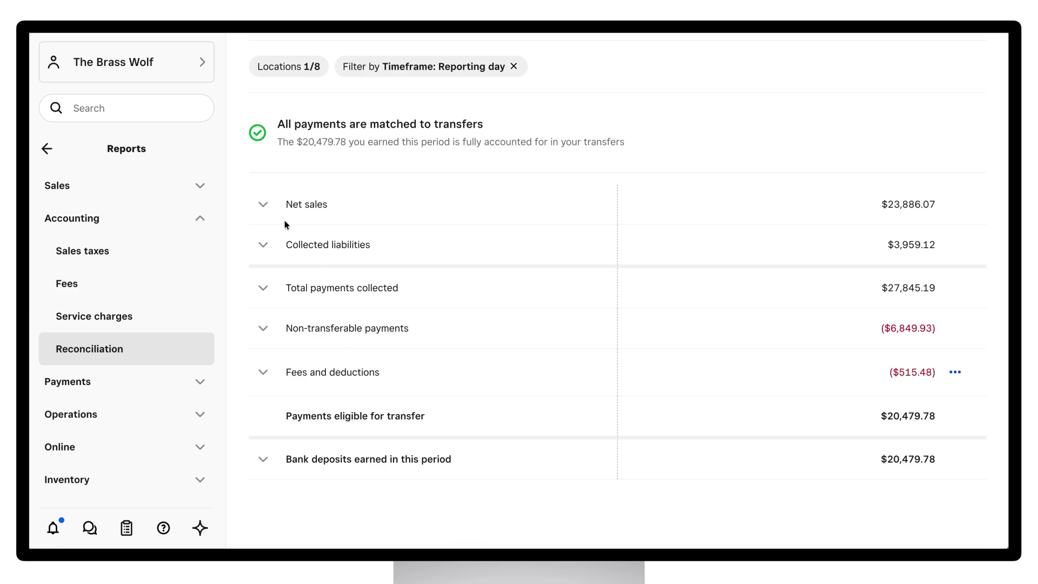
{"action": "left_click", "coordinate": [263, 205]}
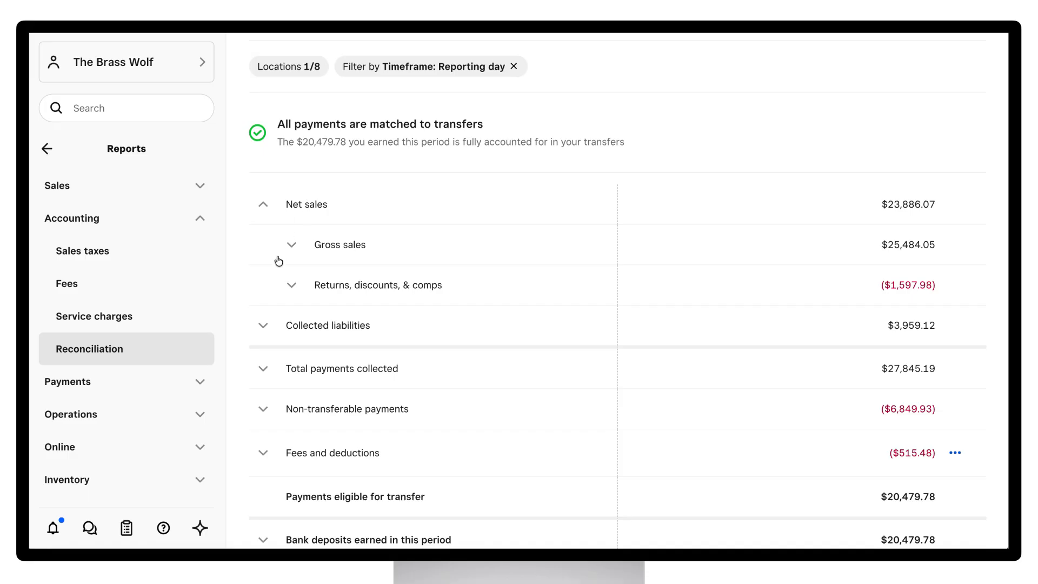
{"action": "left_click", "coordinate": [260, 331]}
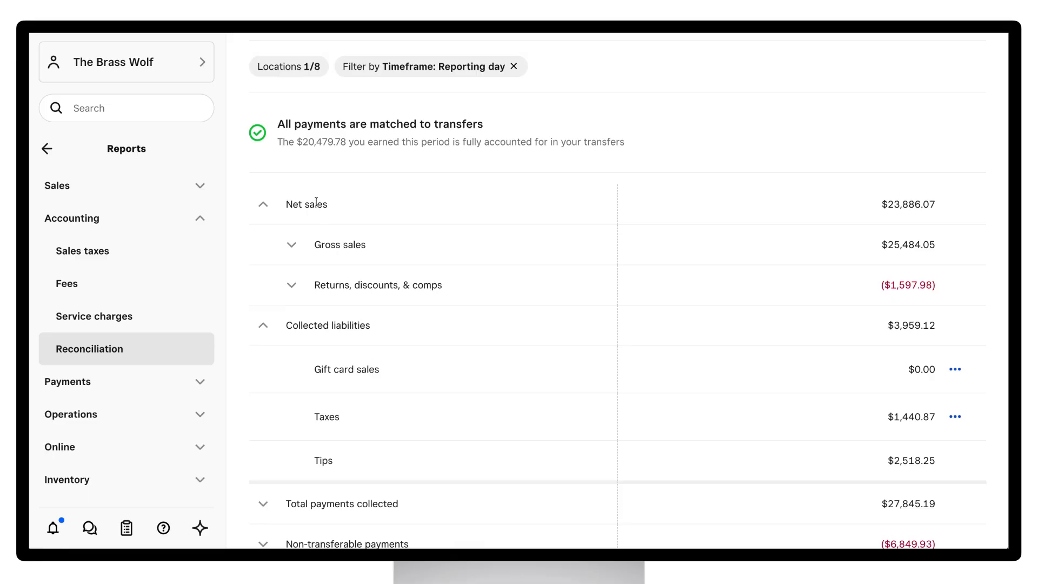
{"action": "left_click", "coordinate": [293, 250]}
{"action": "left_click", "coordinate": [292, 373]}
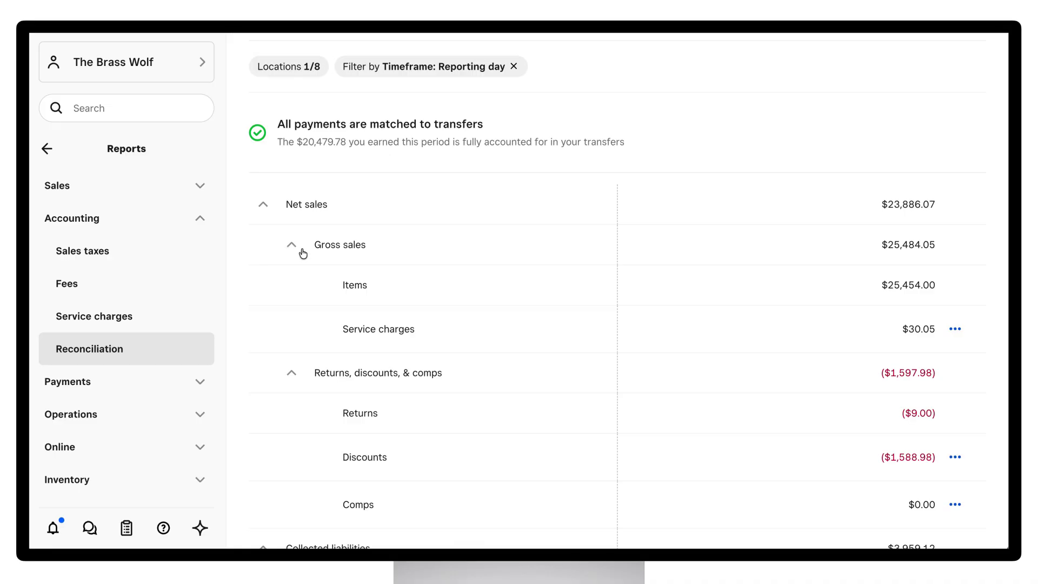
{"action": "scroll", "coordinate": [474, 364], "scroll_direction": "down", "scroll_amount": 3}
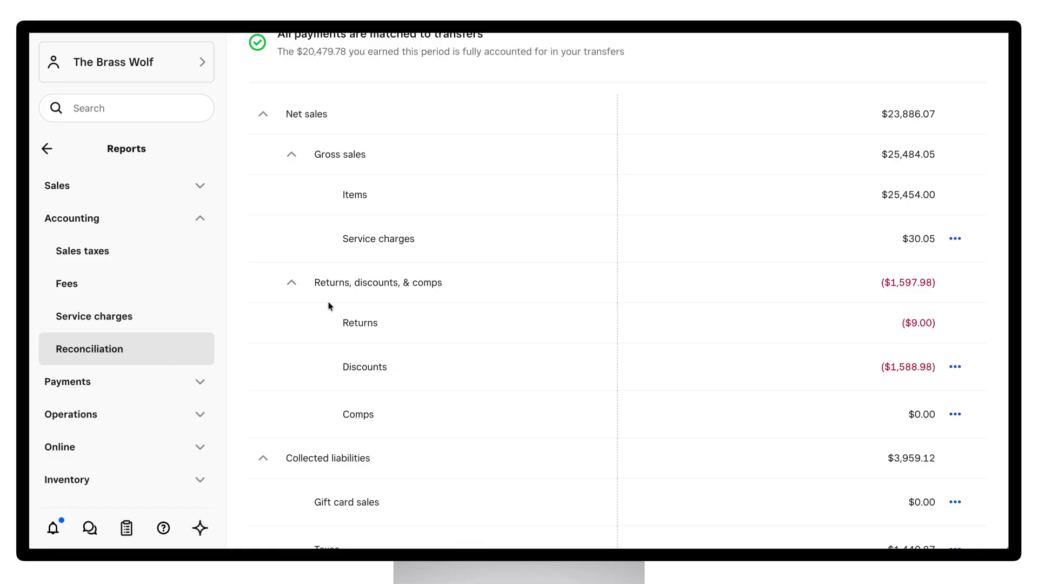
{"action": "left_click", "coordinate": [286, 283]}
{"action": "left_click", "coordinate": [290, 155]}
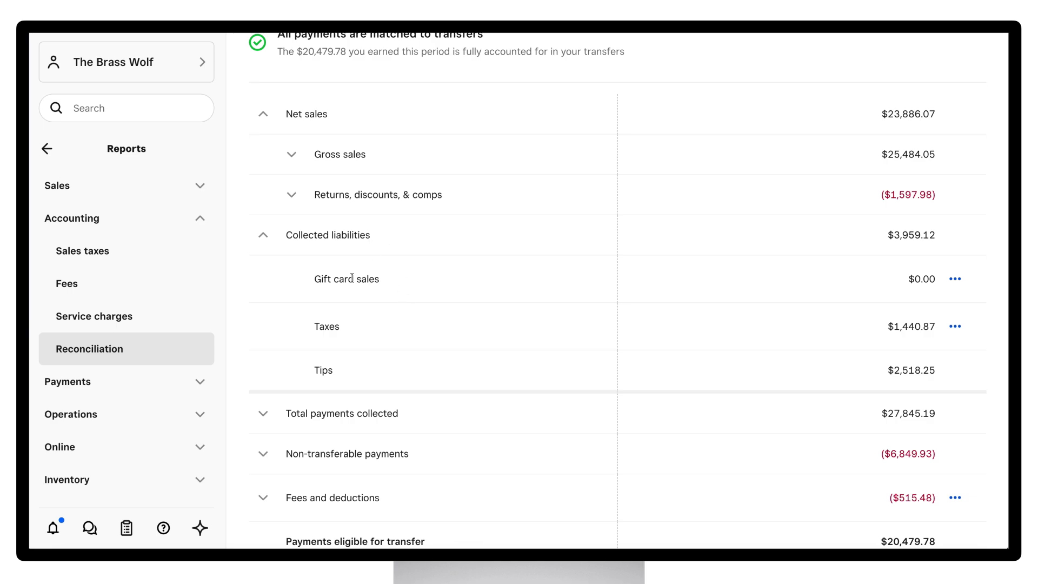
{"action": "left_click", "coordinate": [264, 237]}
{"action": "left_click", "coordinate": [266, 128]}
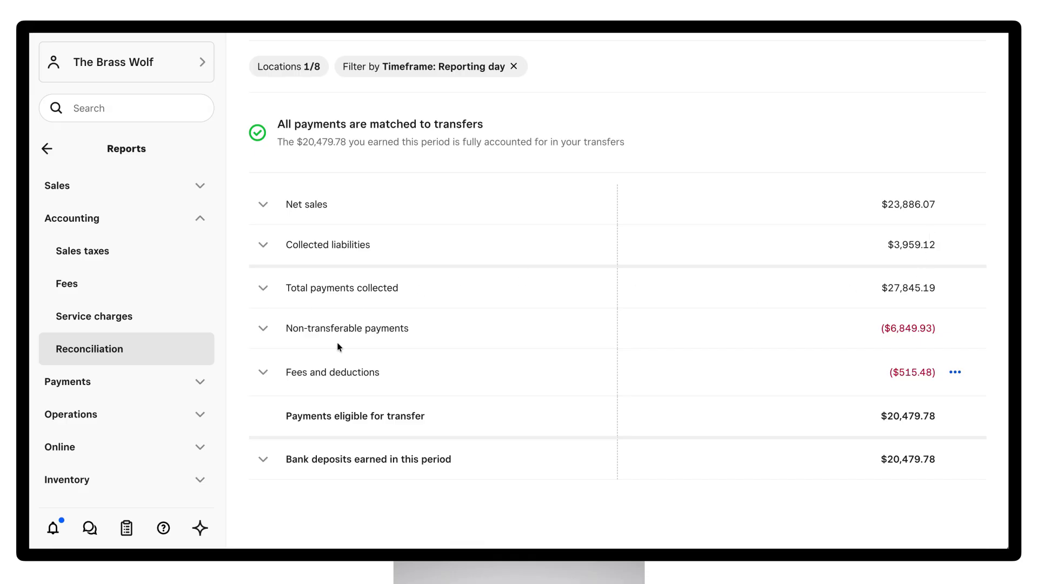
{"action": "left_click", "coordinate": [263, 287]}
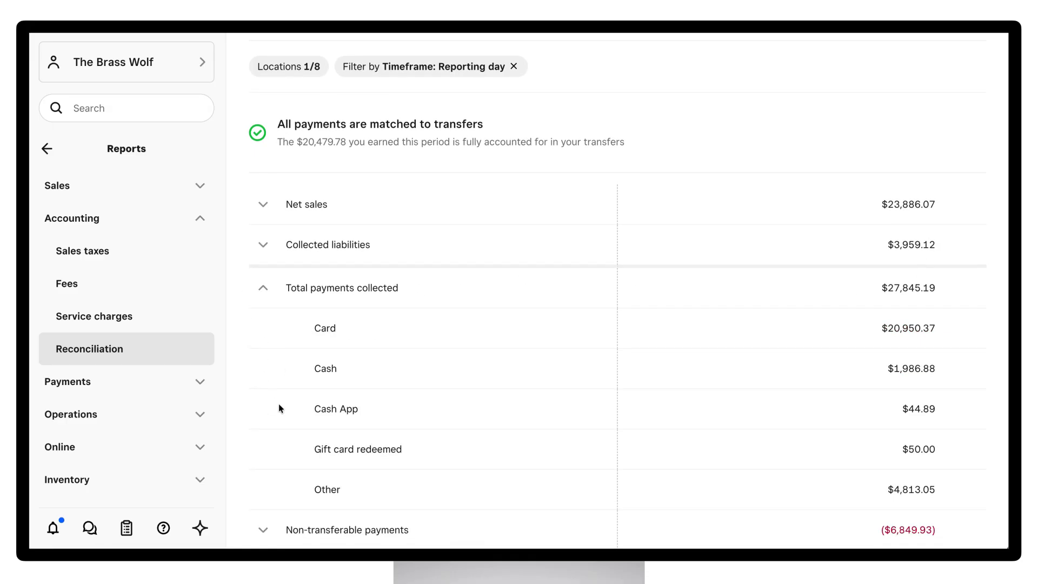
{"action": "scroll", "coordinate": [278, 404], "scroll_direction": "down", "scroll_amount": 3}
{"action": "left_click", "coordinate": [263, 405]}
{"action": "scroll", "coordinate": [506, 419], "scroll_direction": "down", "scroll_amount": 2}
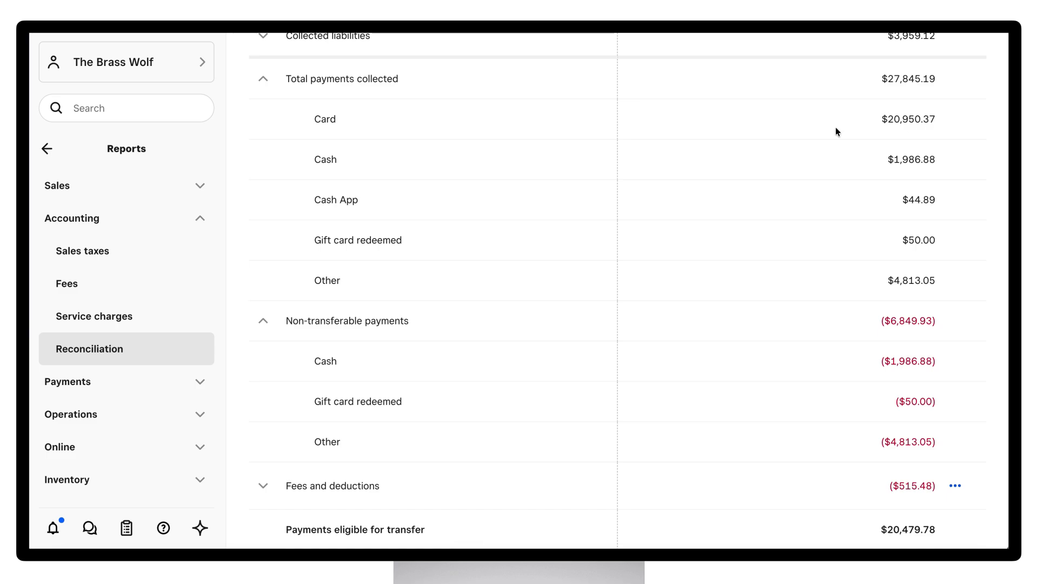
{"action": "scroll", "coordinate": [657, 384], "scroll_direction": "down", "scroll_amount": 1}
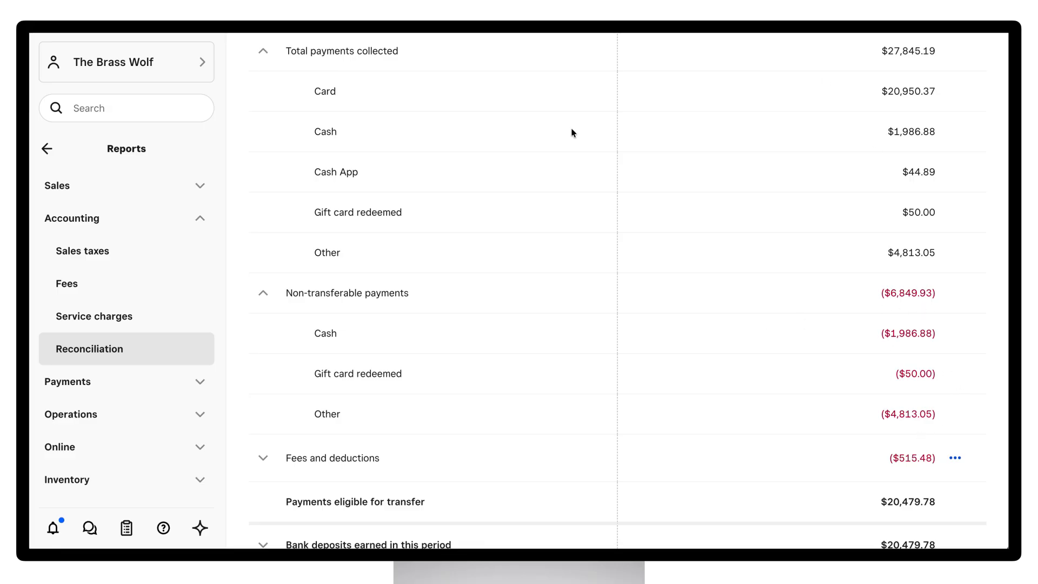
{"action": "left_click", "coordinate": [261, 293]}
{"action": "left_click", "coordinate": [258, 91]}
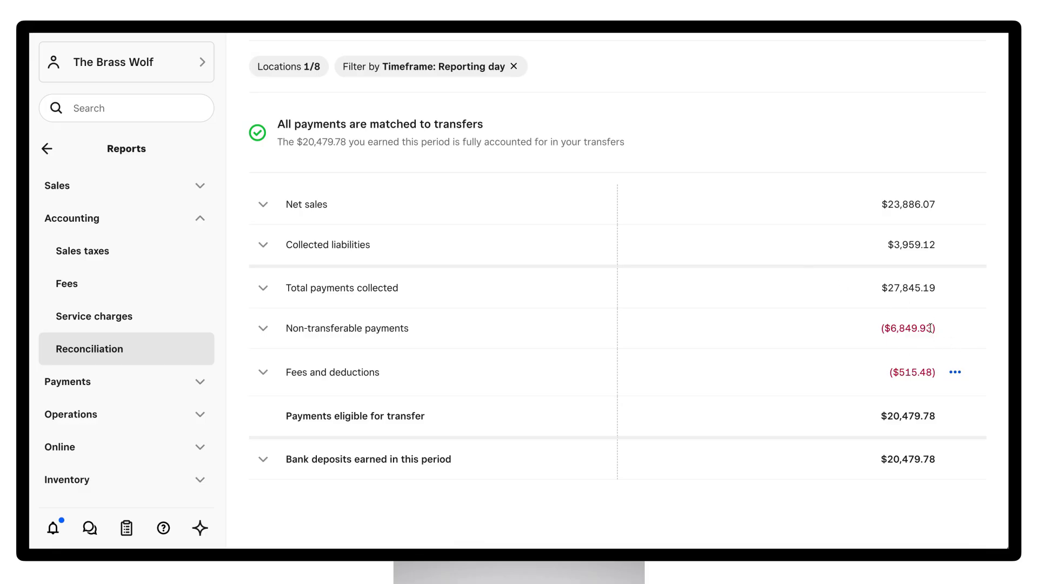
{"action": "left_click", "coordinate": [261, 330]}
{"action": "scroll", "coordinate": [432, 372], "scroll_direction": "down", "scroll_amount": 3}
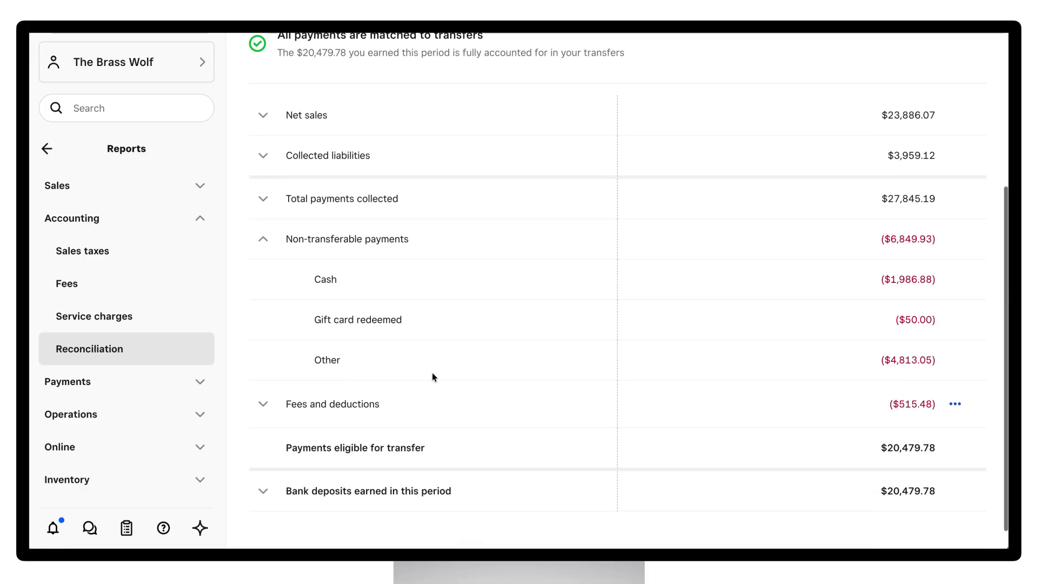
{"action": "left_click", "coordinate": [265, 239]}
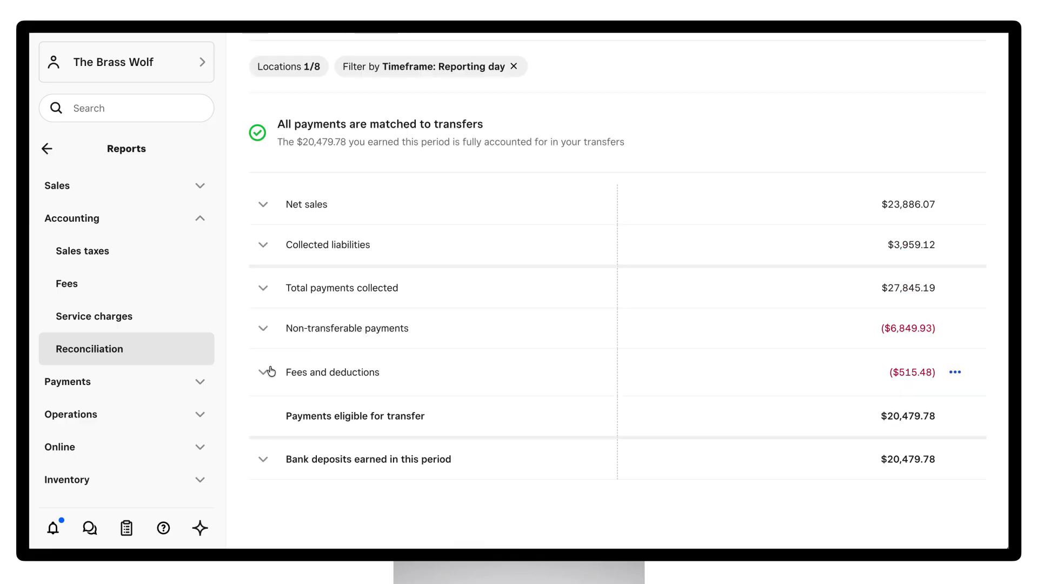
{"action": "left_click", "coordinate": [268, 372]}
{"action": "scroll", "coordinate": [598, 435], "scroll_direction": "down", "scroll_amount": 3}
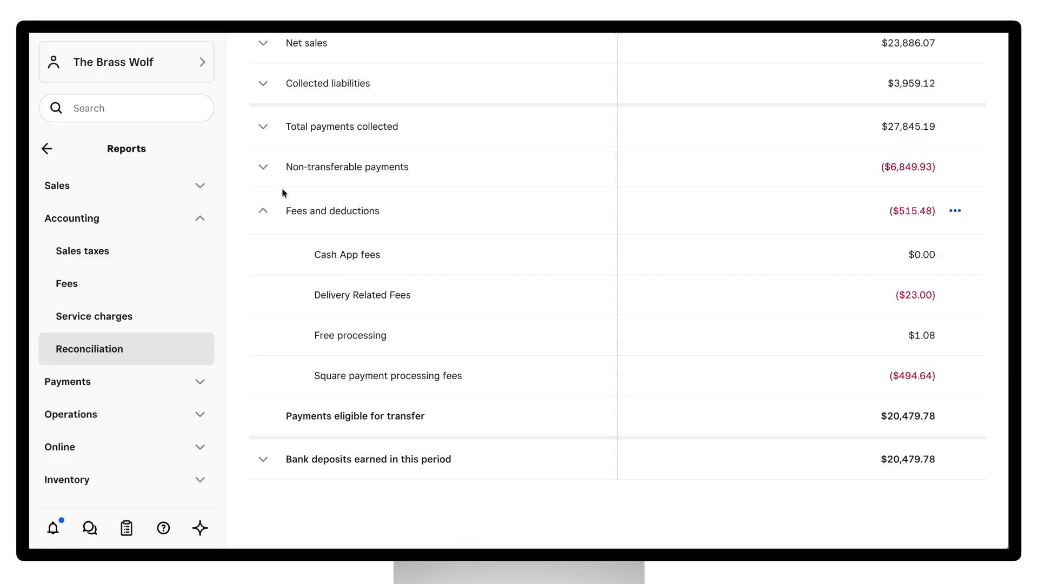
{"action": "left_click", "coordinate": [263, 210]}
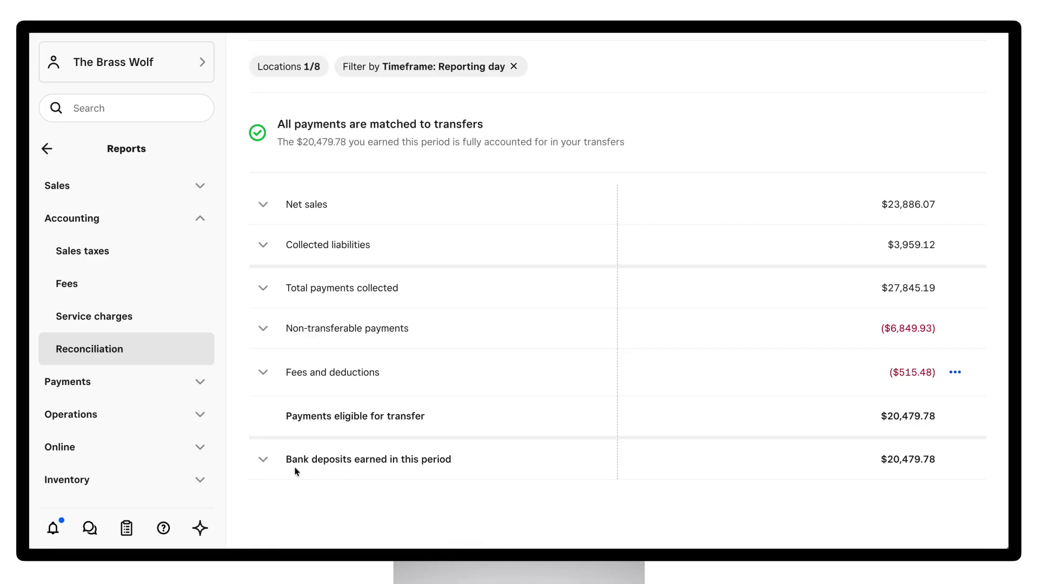
{"action": "left_click", "coordinate": [263, 464]}
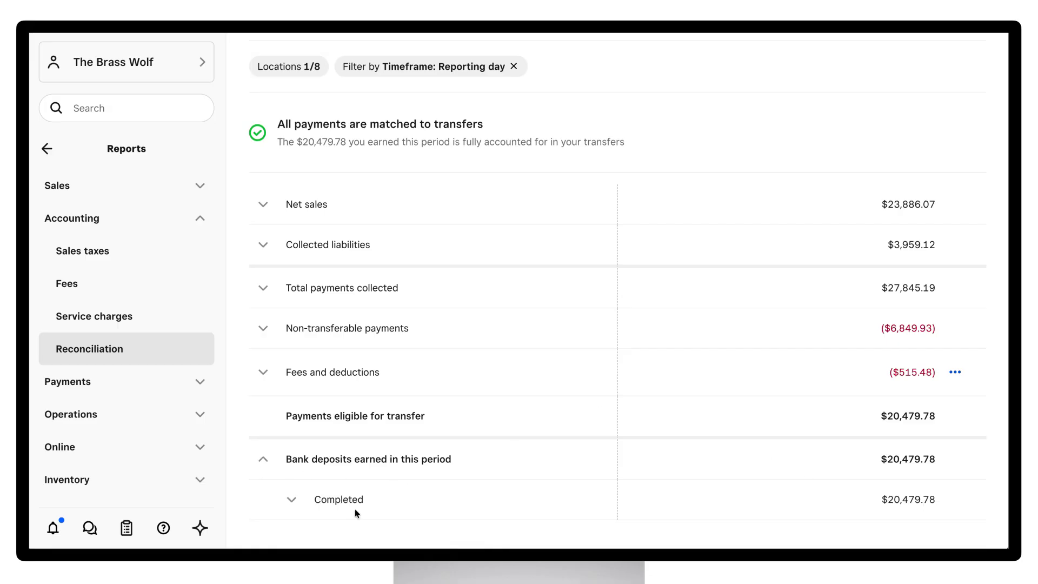
Step: List the completed transfers and open the 09/29/2025 $1,463.33 transfer detail
{"action": "left_click", "coordinate": [292, 499]}
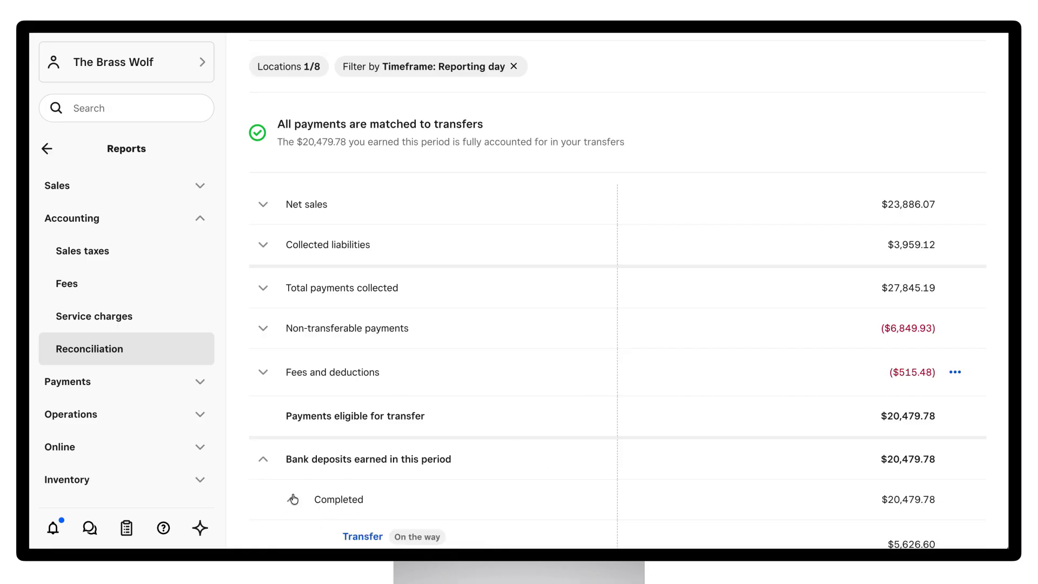
{"action": "scroll", "coordinate": [488, 485], "scroll_direction": "down", "scroll_amount": 5}
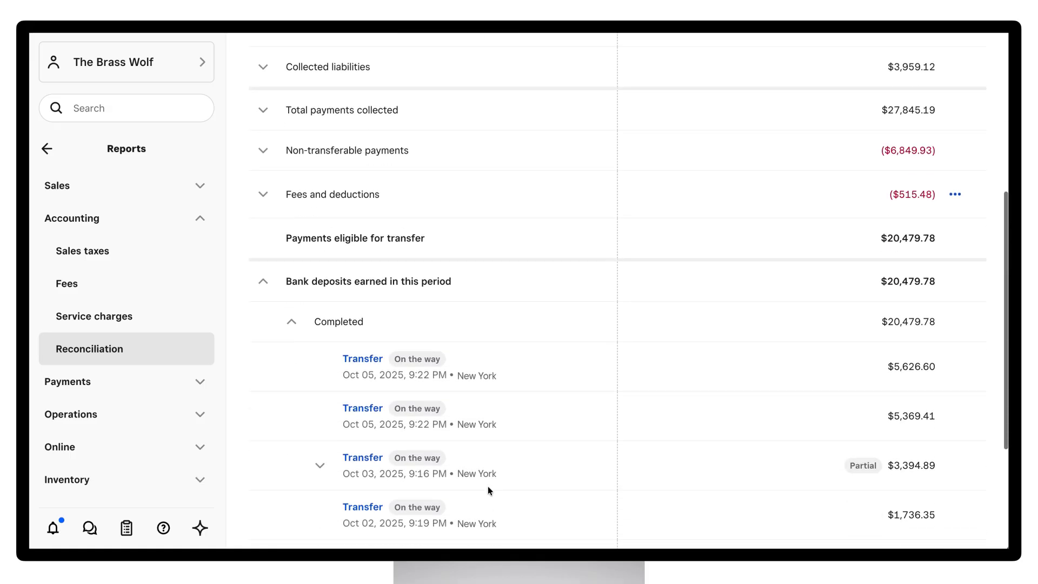
{"action": "scroll", "coordinate": [487, 485], "scroll_direction": "down", "scroll_amount": 1}
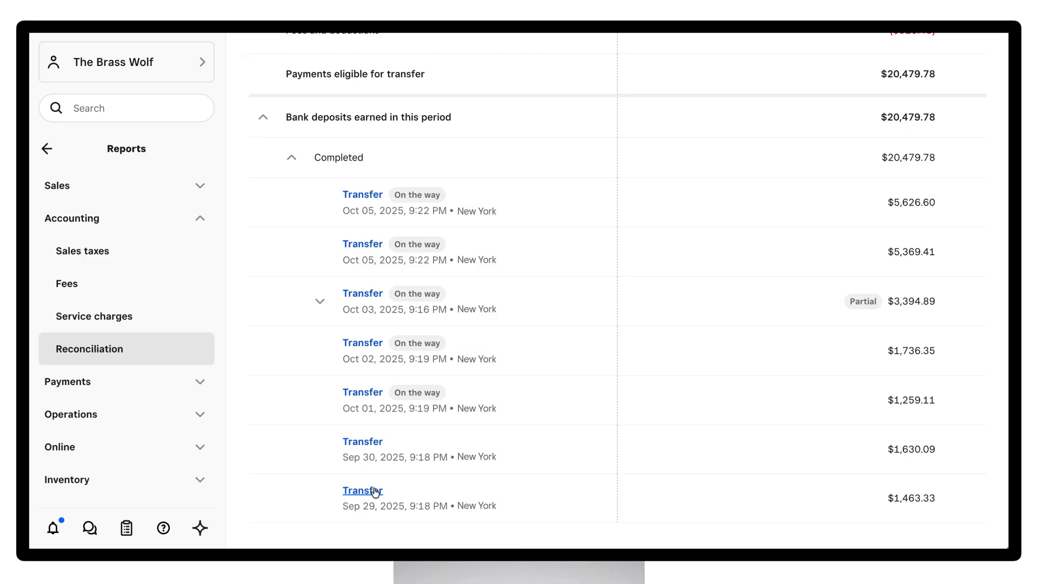
{"action": "left_click", "coordinate": [375, 491]}
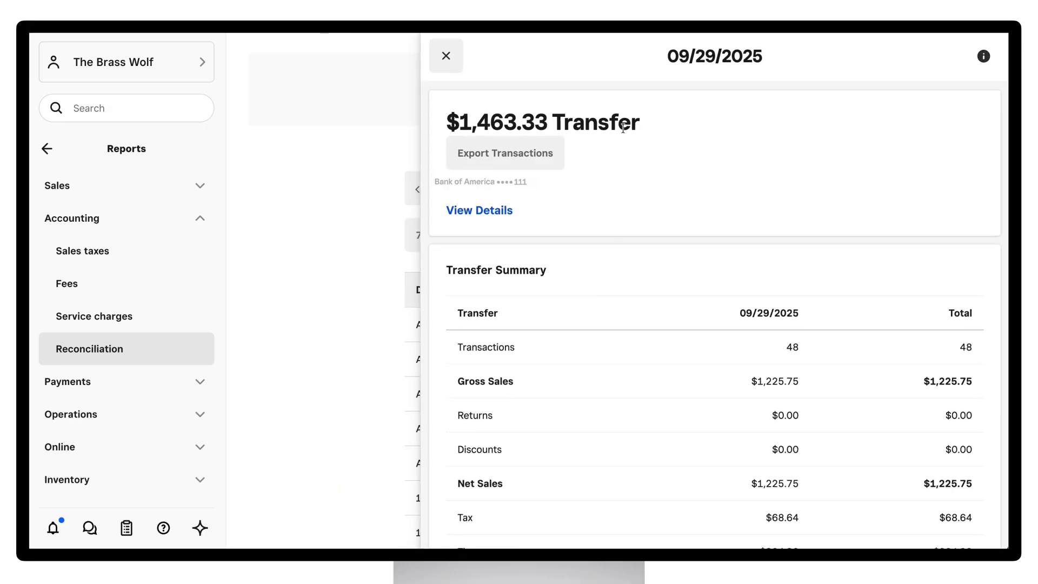